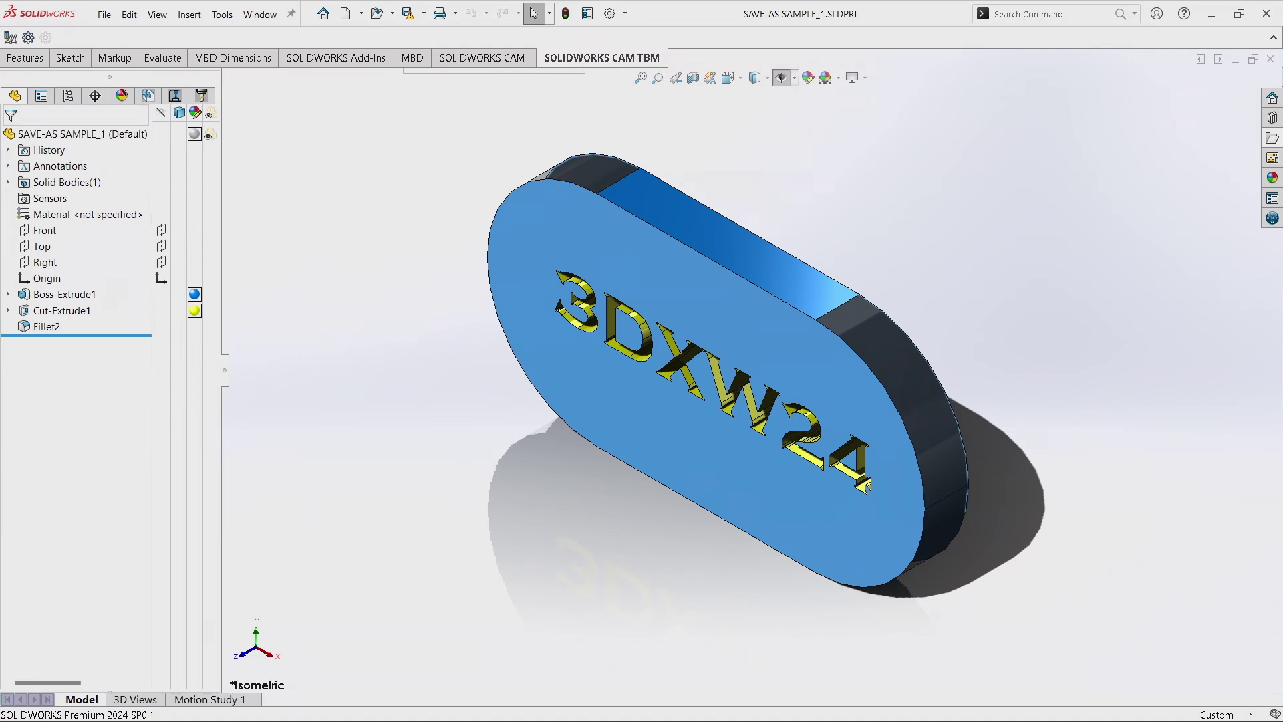
Open the drawing associated with the part SAVE-AS SAMPLE_1.
{"action": "right_click", "coordinate": [760, 168]}
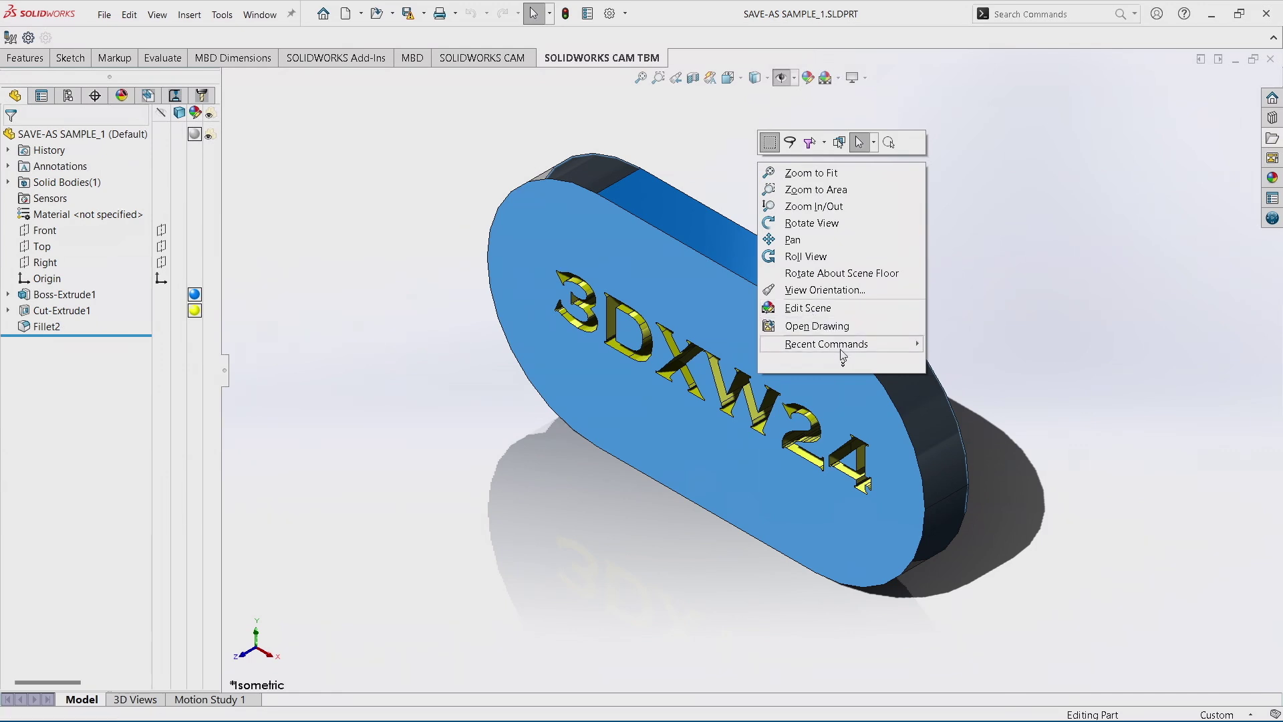
{"action": "left_click", "coordinate": [842, 367]}
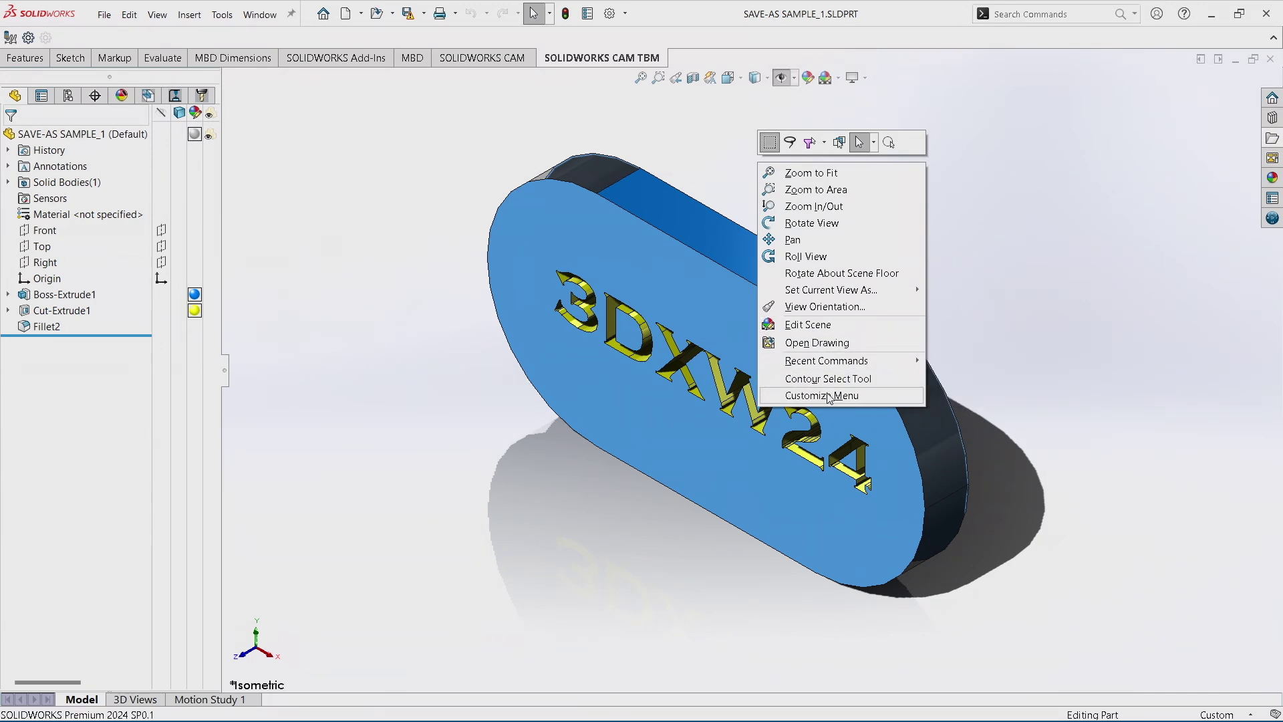
{"action": "left_click", "coordinate": [814, 343]}
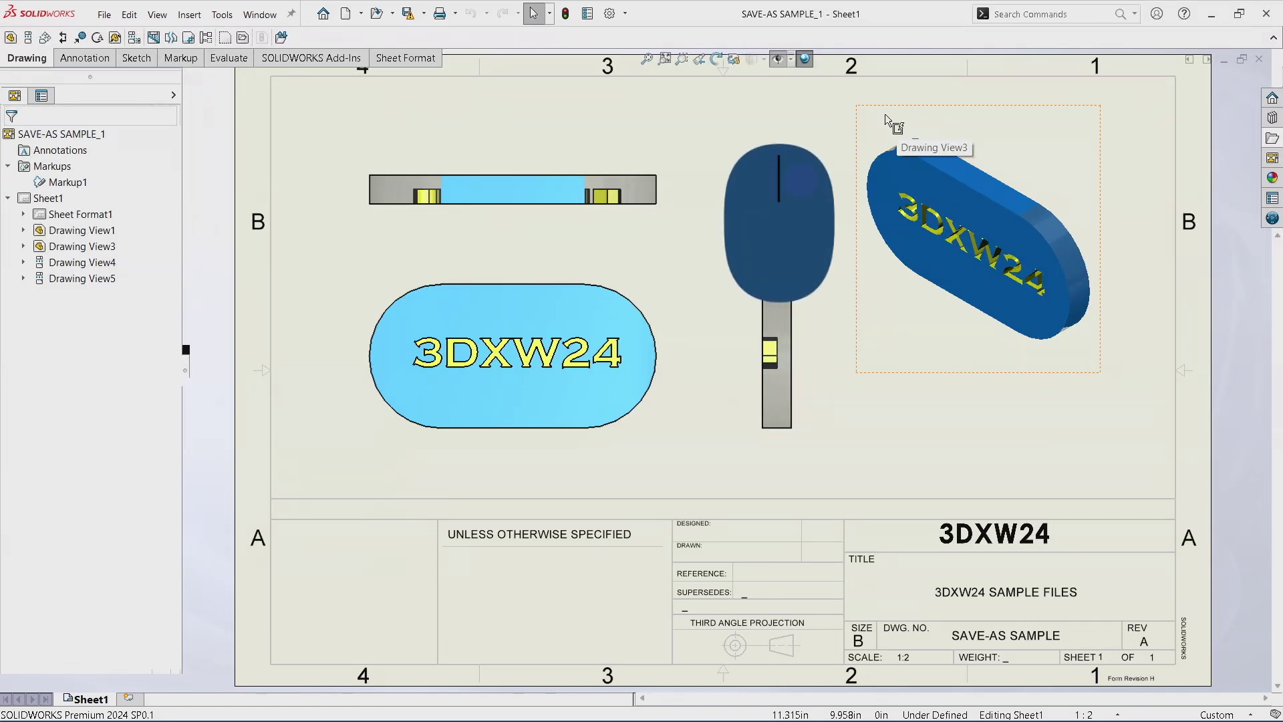
Open the referenced part from the isometric Drawing View3 and acknowledge the older-version notice.
{"action": "left_click", "coordinate": [885, 113]}
{"action": "right_click", "coordinate": [884, 114]}
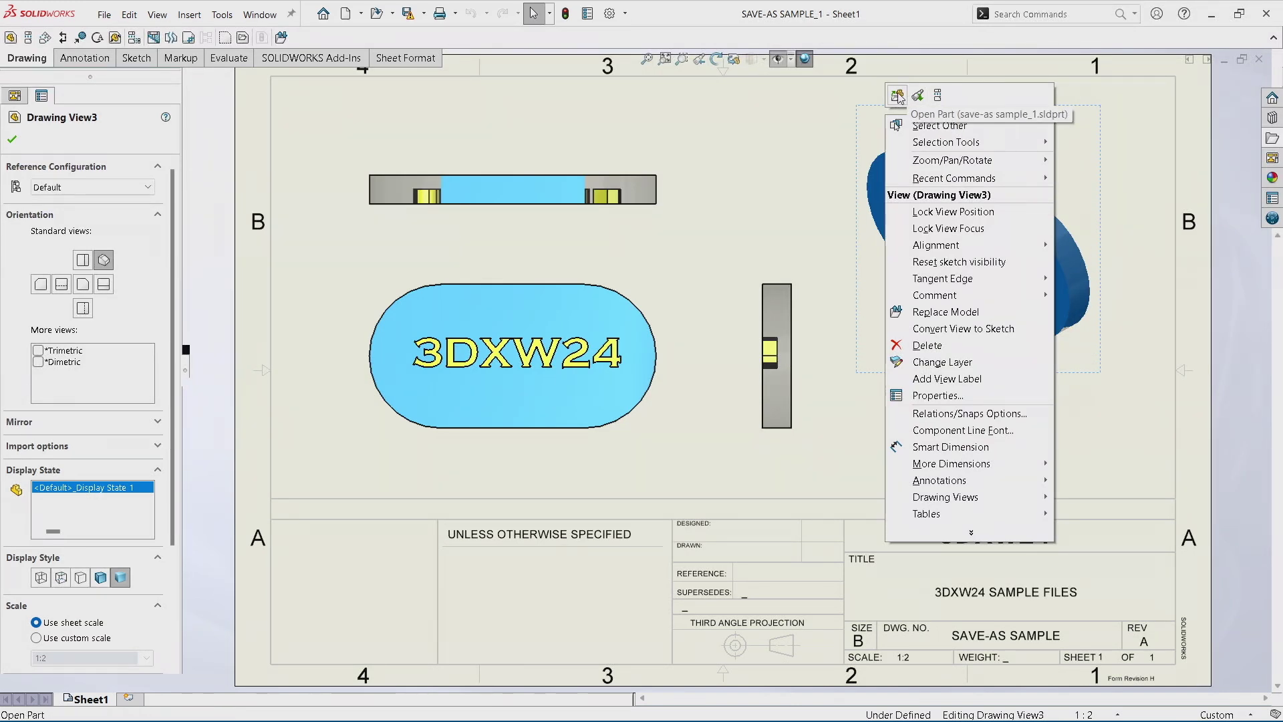
{"action": "left_click", "coordinate": [897, 96]}
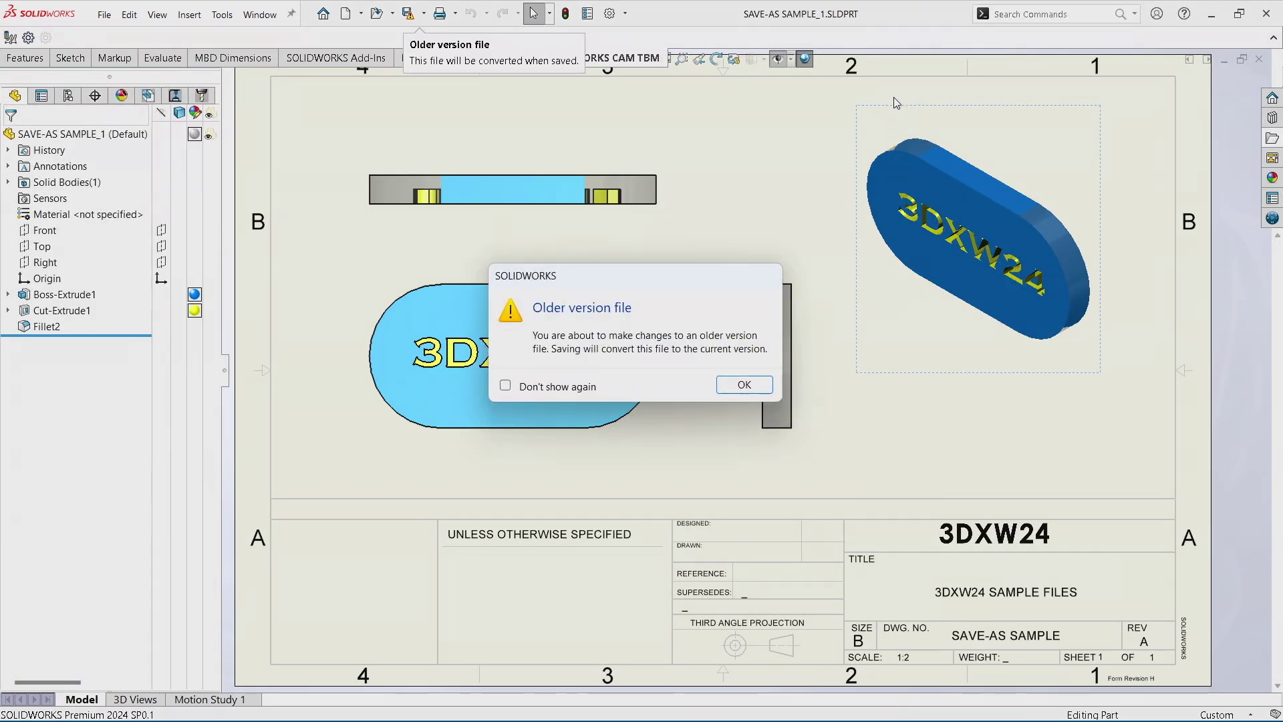
{"action": "left_click", "coordinate": [745, 386]}
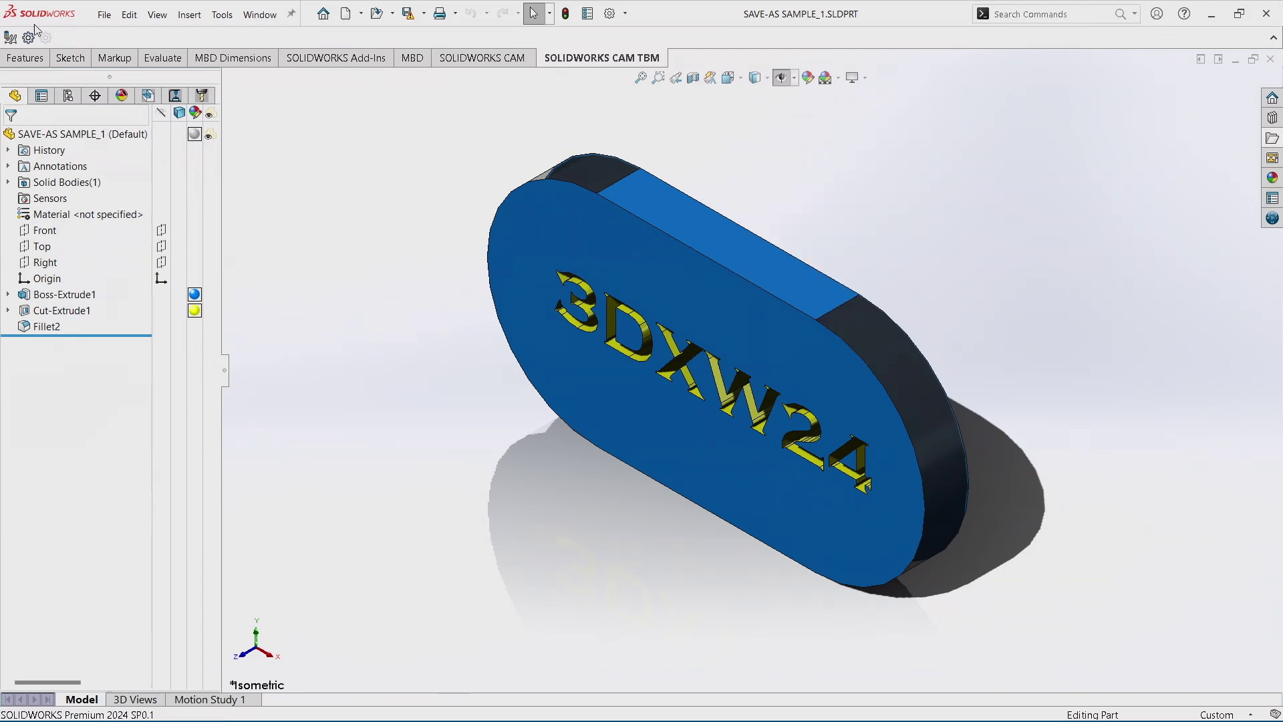
Save the part under the new name SAVE-AS SAMPLE_25.SLDPRT with the Save as option, so open referencing documents point to the new file.
{"action": "left_click", "coordinate": [104, 16]}
{"action": "left_click", "coordinate": [142, 188]}
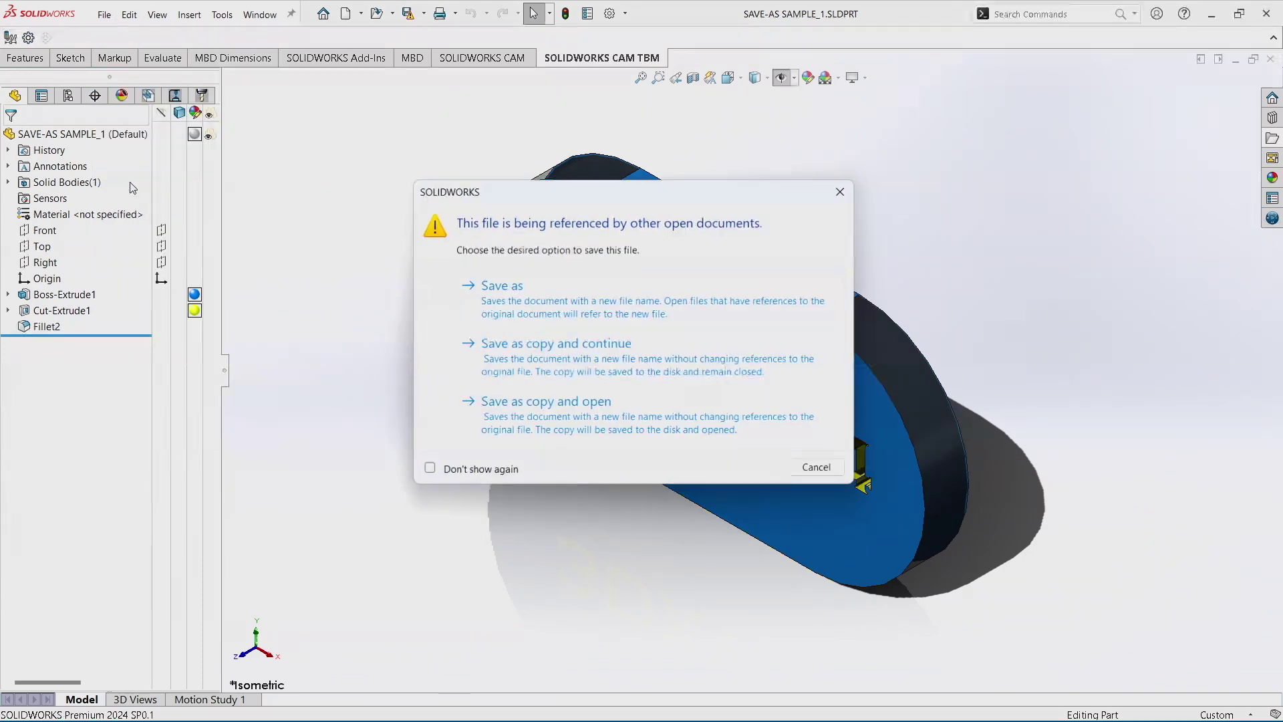
{"action": "left_click", "coordinate": [523, 302]}
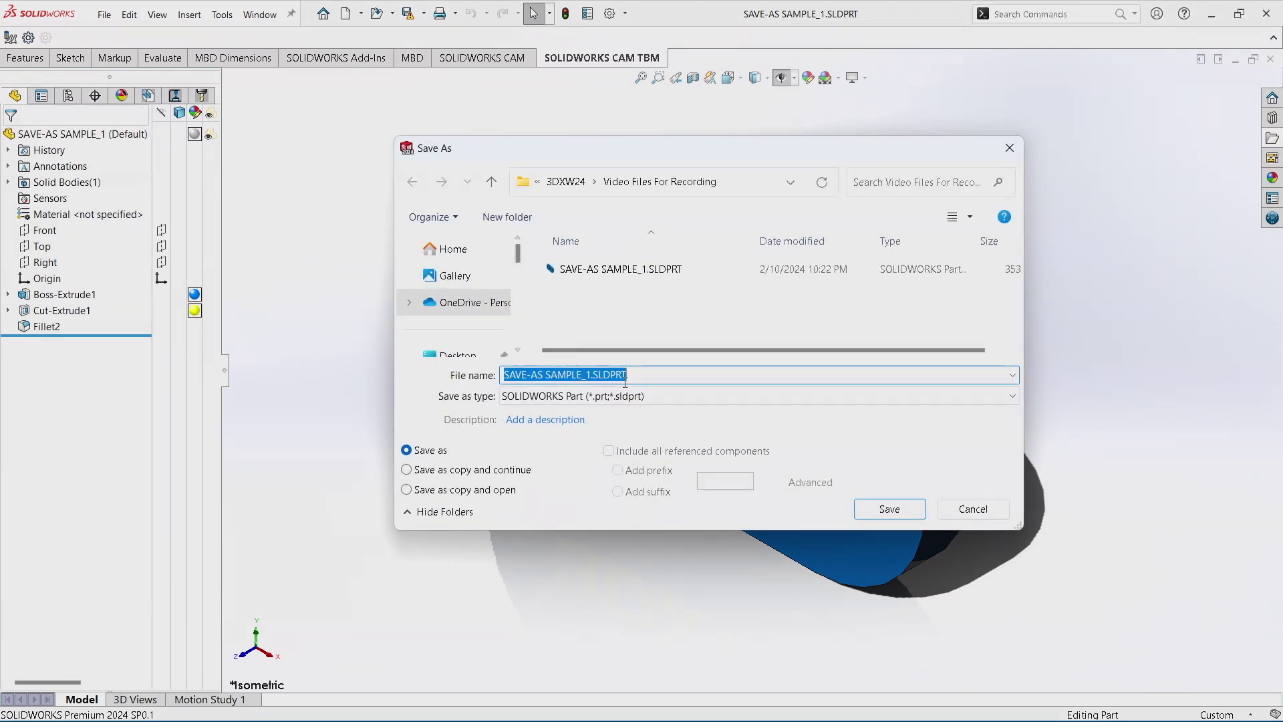
{"action": "left_click", "coordinate": [643, 374]}
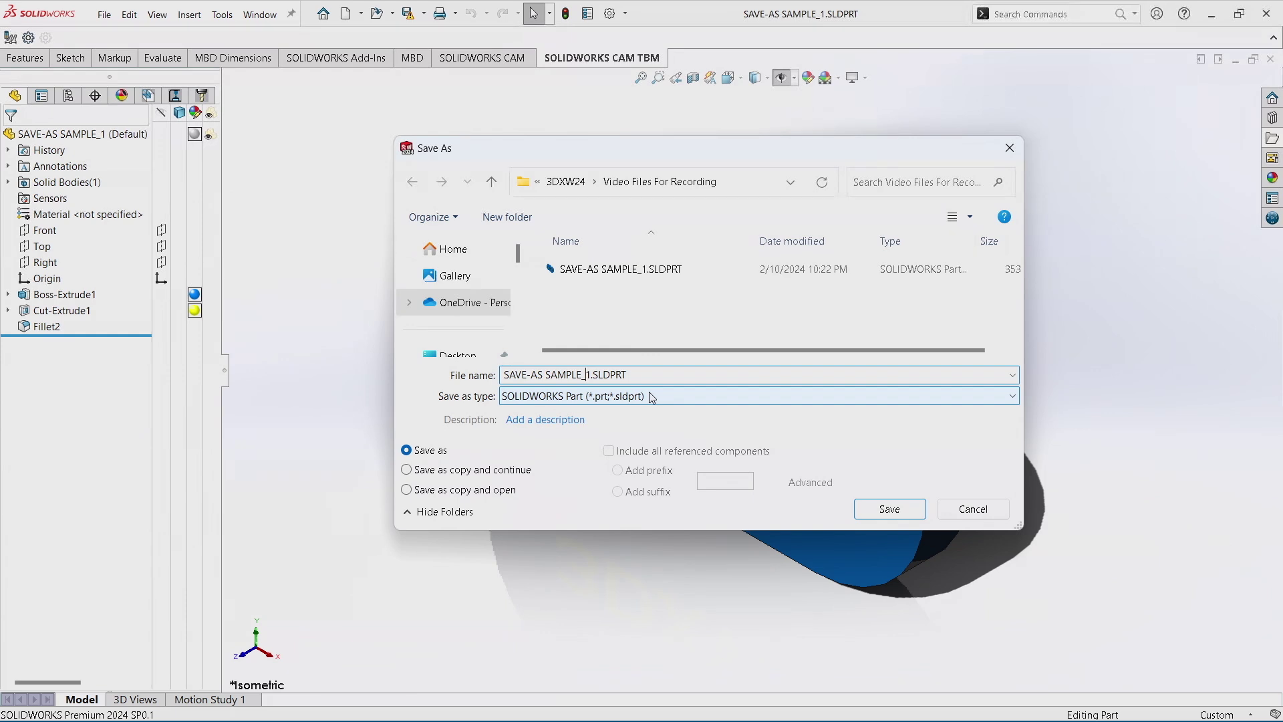
{"action": "left_click", "coordinate": [888, 508]}
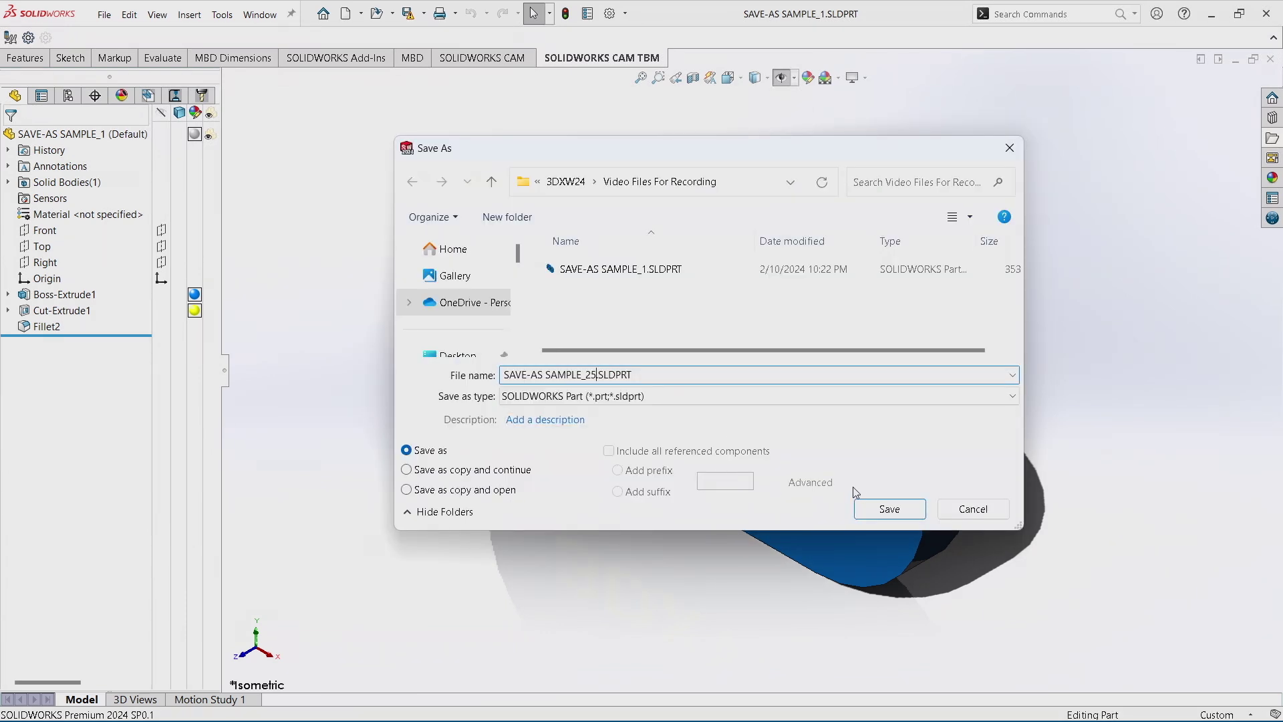
{"action": "left_click", "coordinate": [890, 507]}
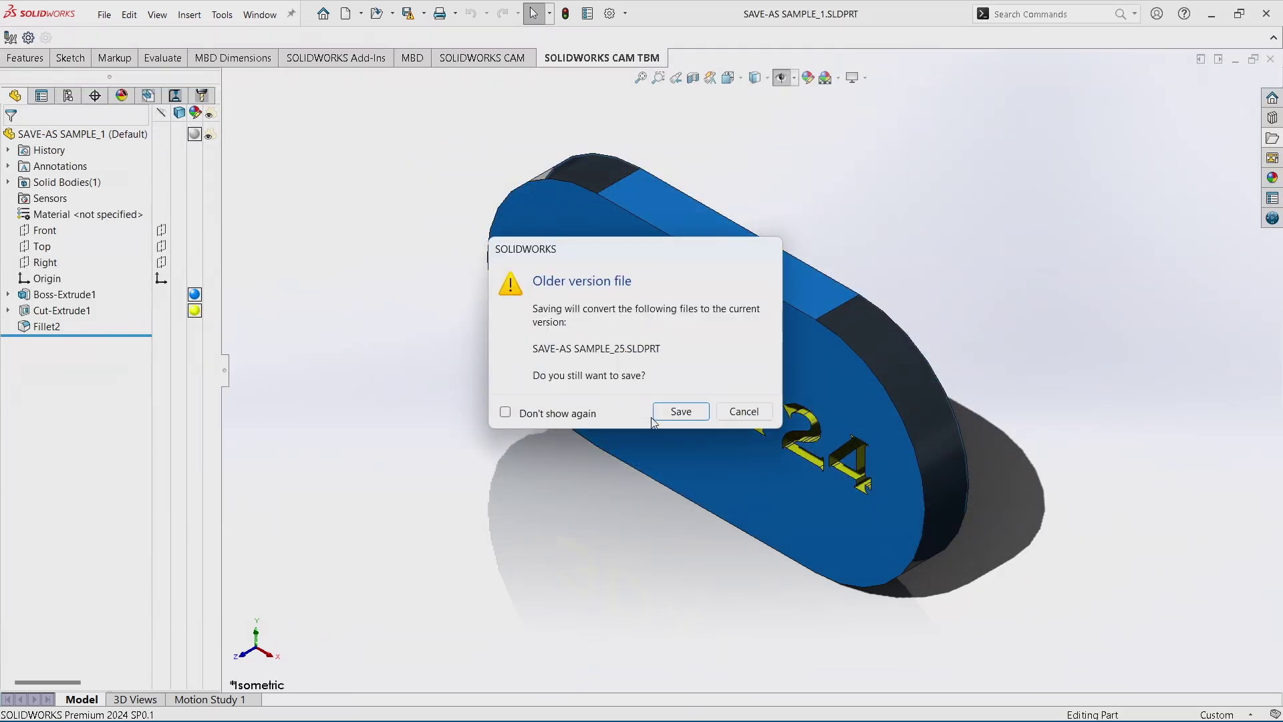
{"action": "left_click", "coordinate": [683, 410]}
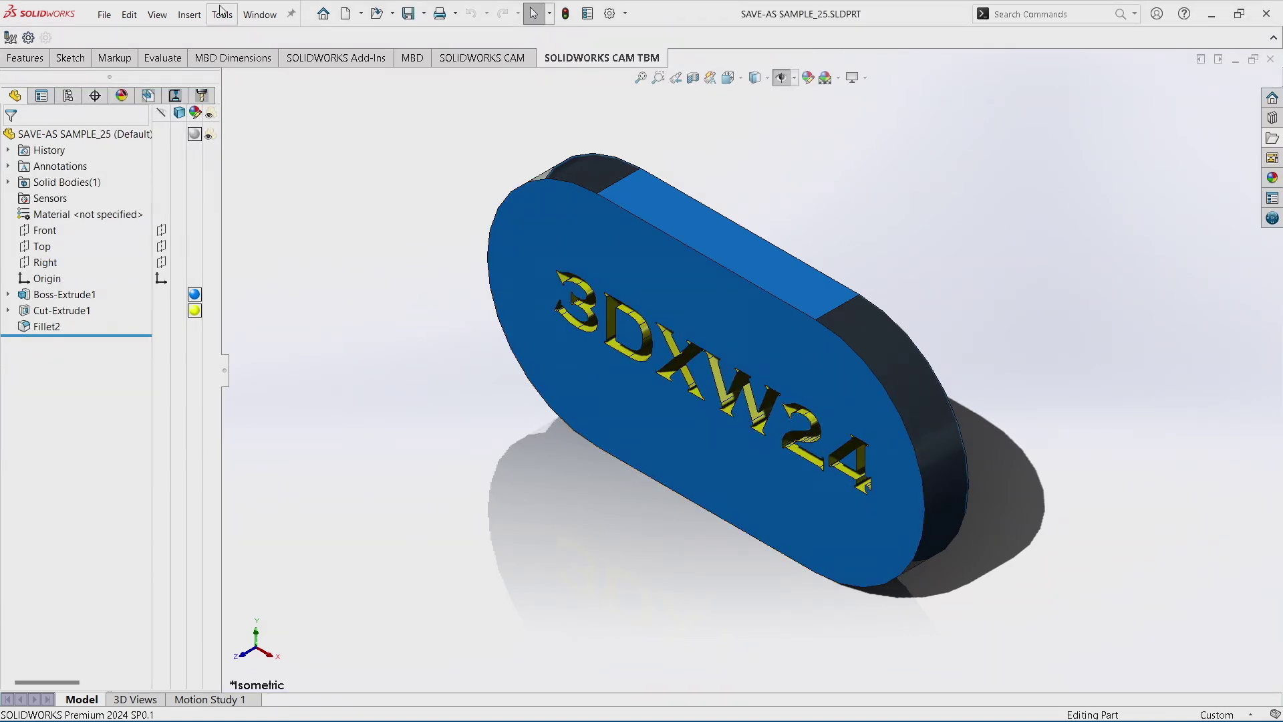
Switch to the open drawing SAVE-AS SAMPLE_1 - Sheet1 and dismiss its update report.
{"action": "left_click", "coordinate": [259, 14]}
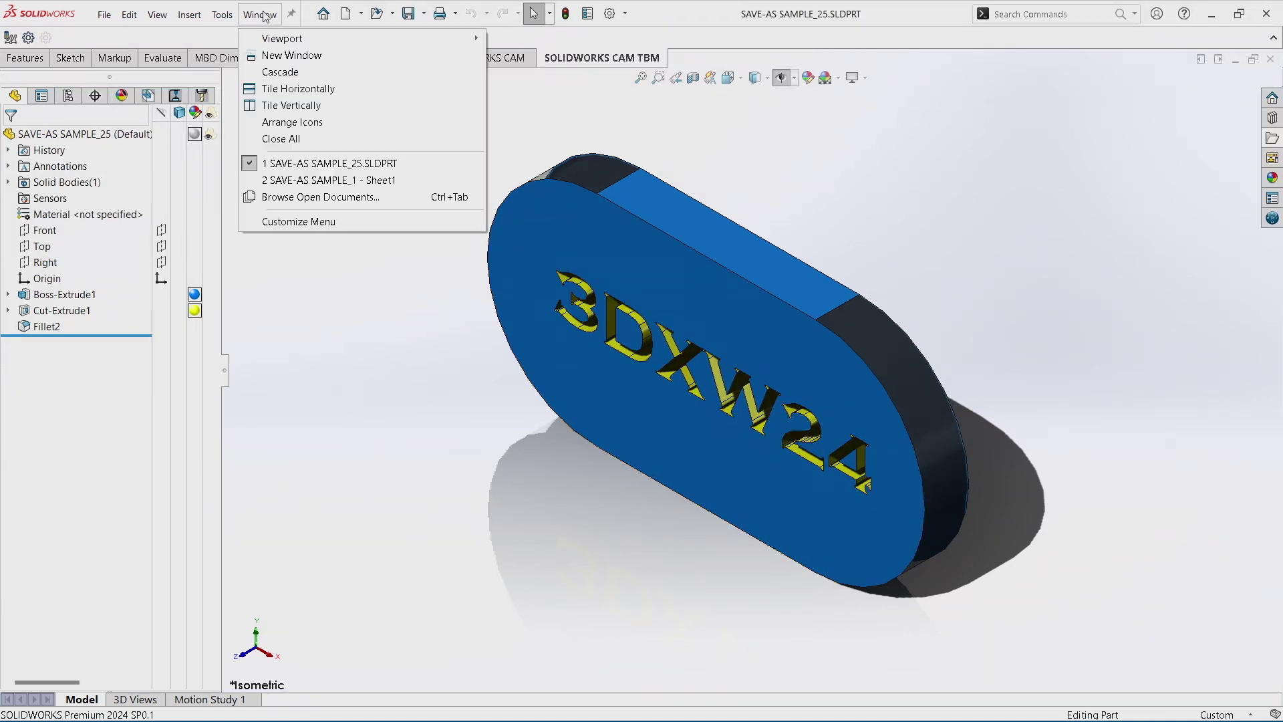
{"action": "left_click", "coordinate": [317, 181]}
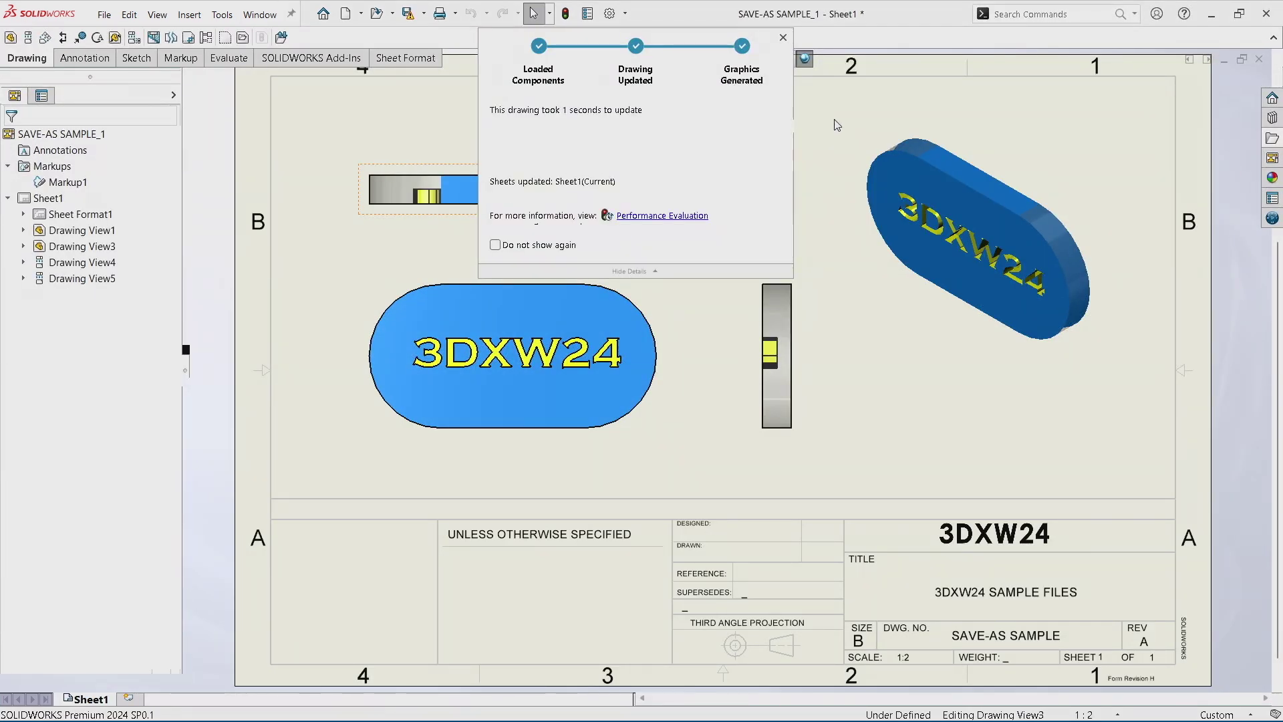
{"action": "left_click", "coordinate": [837, 125]}
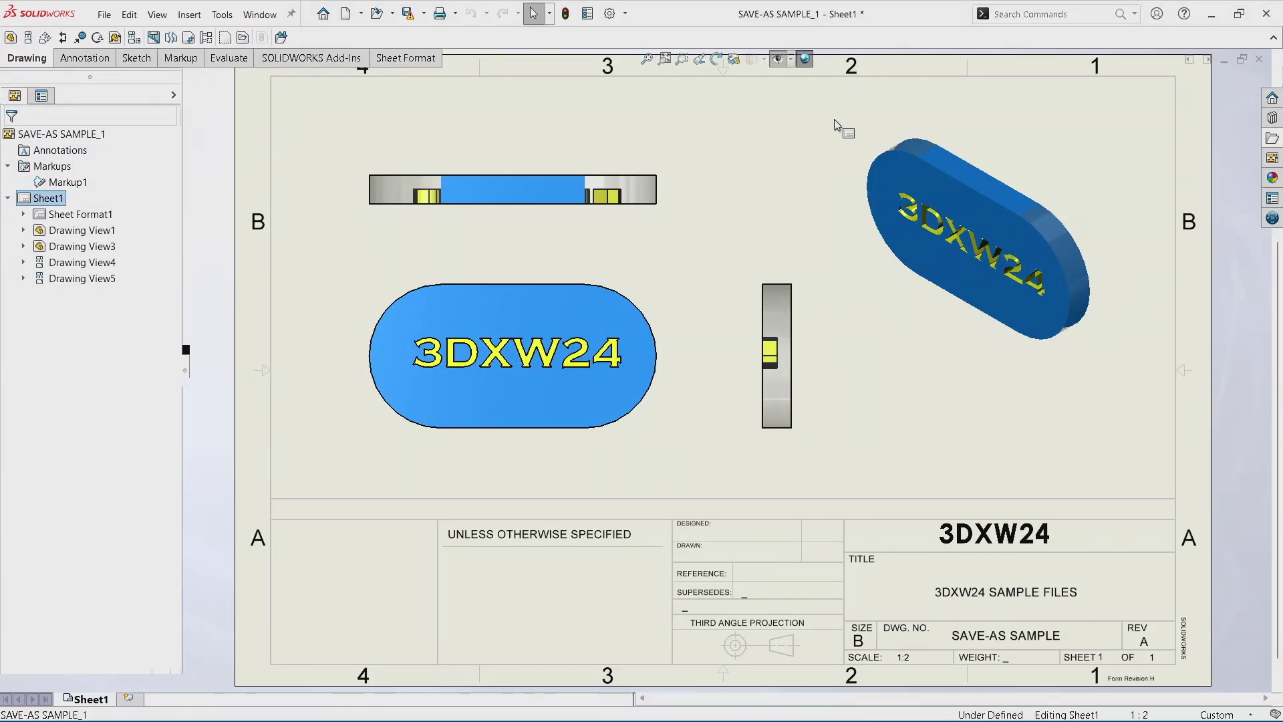
Save the drawing under the new name SAVE-AS SAMPLE_25.SLDDRW and accept the conversion to the current version.
{"action": "left_click", "coordinate": [104, 15]}
{"action": "left_click", "coordinate": [142, 134]}
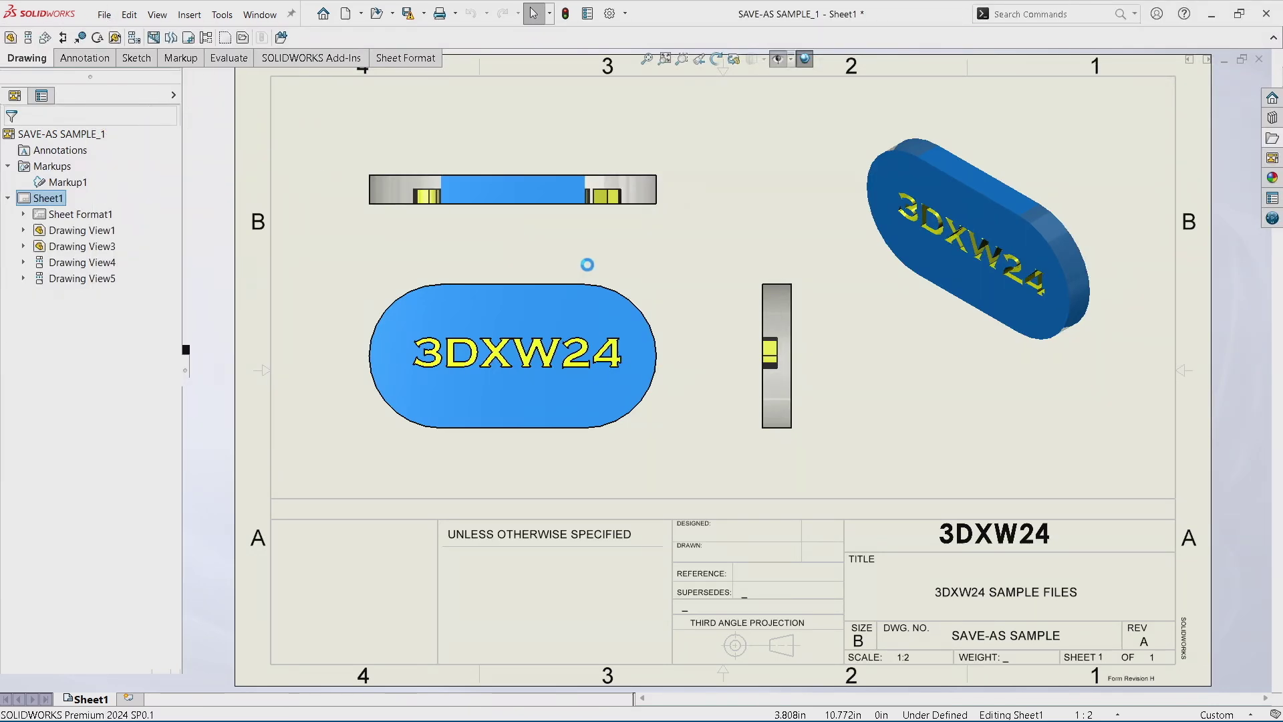
{"action": "left_click", "coordinate": [661, 379]}
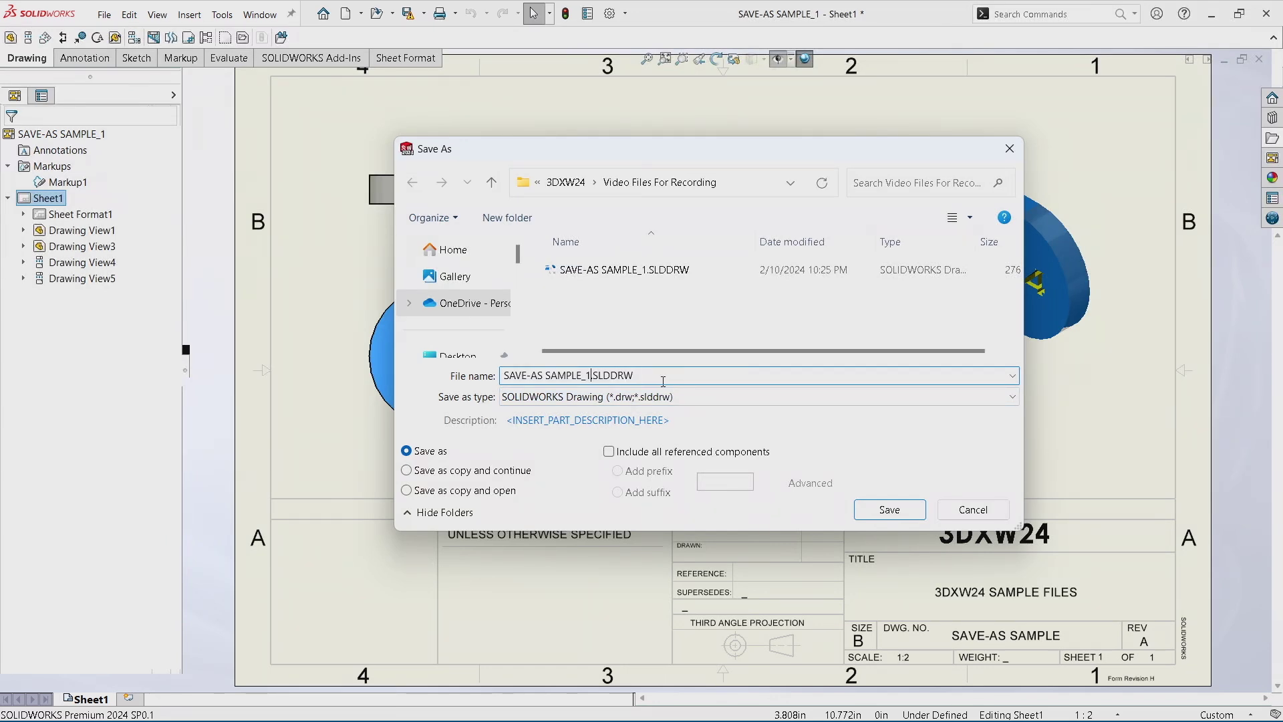
{"action": "type", "text": "25"}
{"action": "key", "text": "Delete"}
{"action": "left_click", "coordinate": [902, 511]}
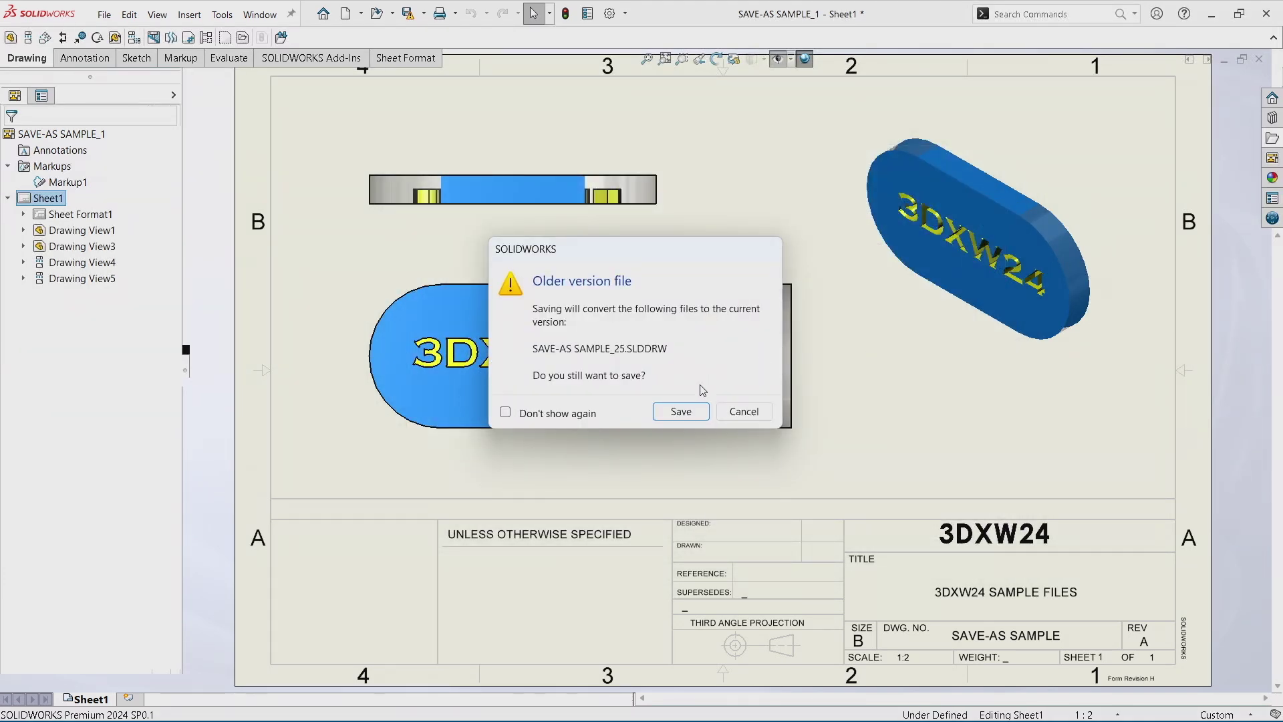
{"action": "left_click", "coordinate": [681, 416]}
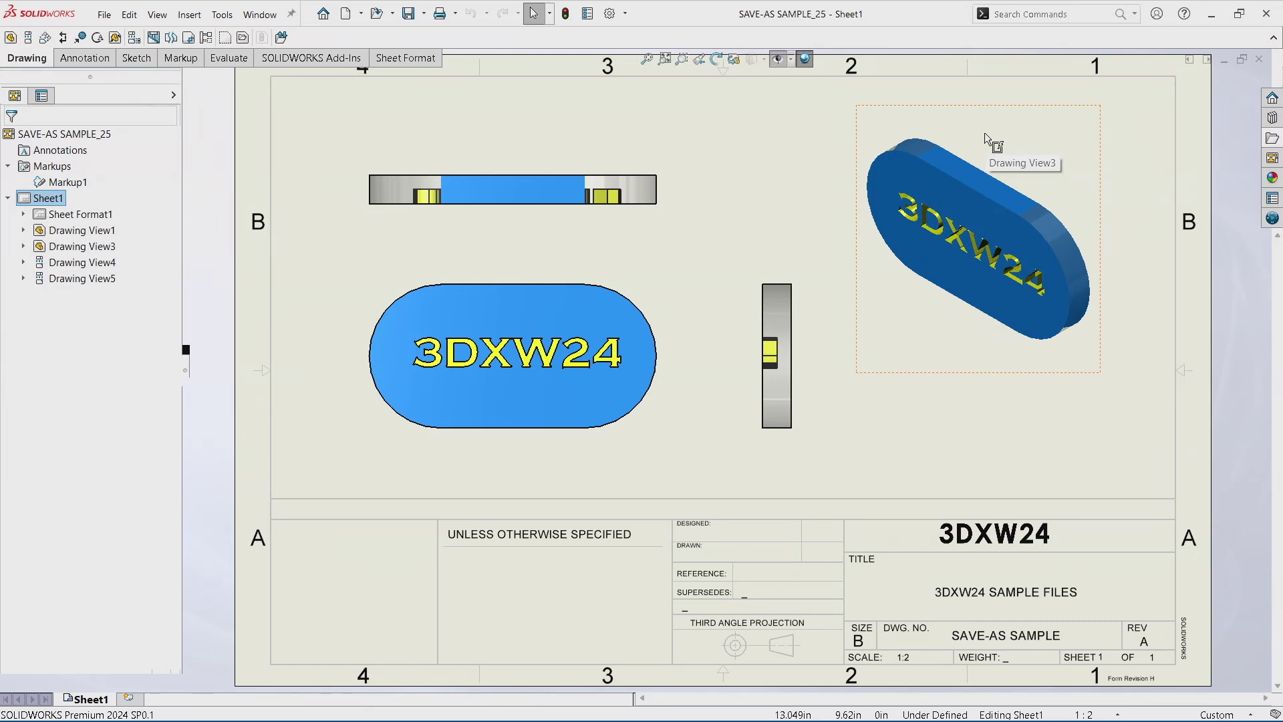
Open the part SAVE-AS SAMPLE_25 from the isometric Drawing View3 of the renamed drawing.
{"action": "left_click", "coordinate": [979, 133]}
{"action": "right_click", "coordinate": [979, 133]}
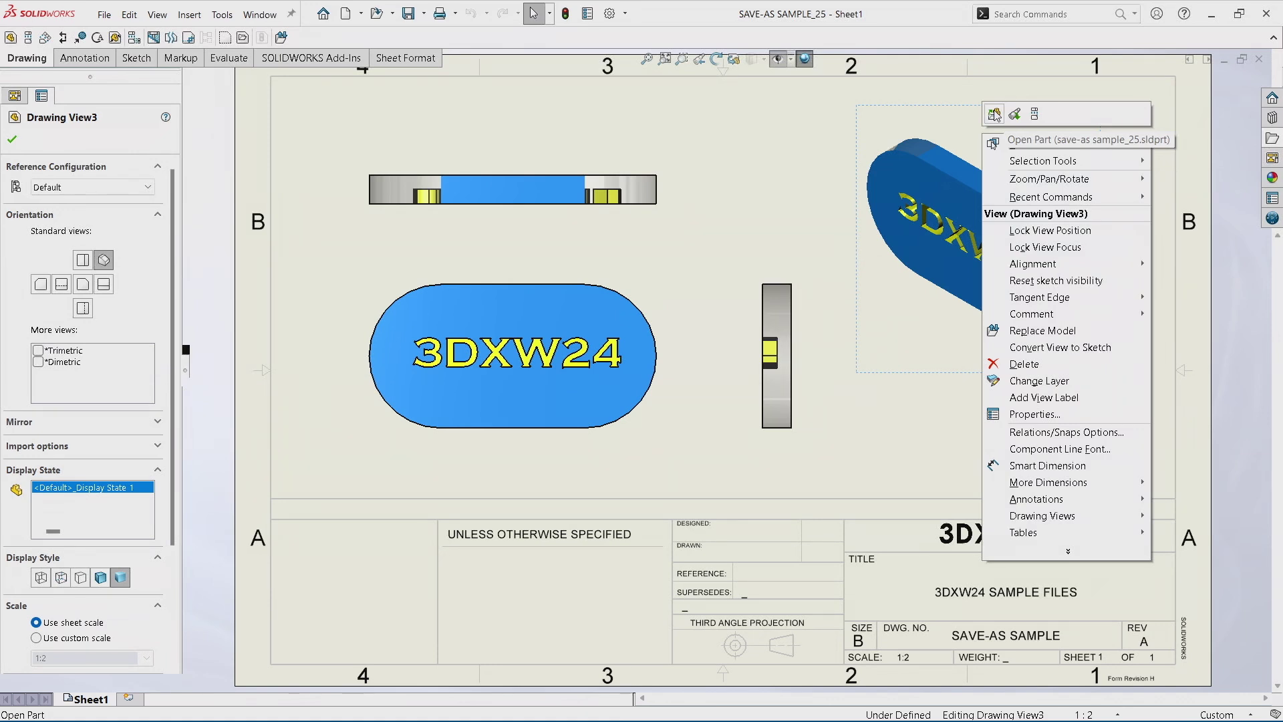
{"action": "left_click", "coordinate": [995, 115]}
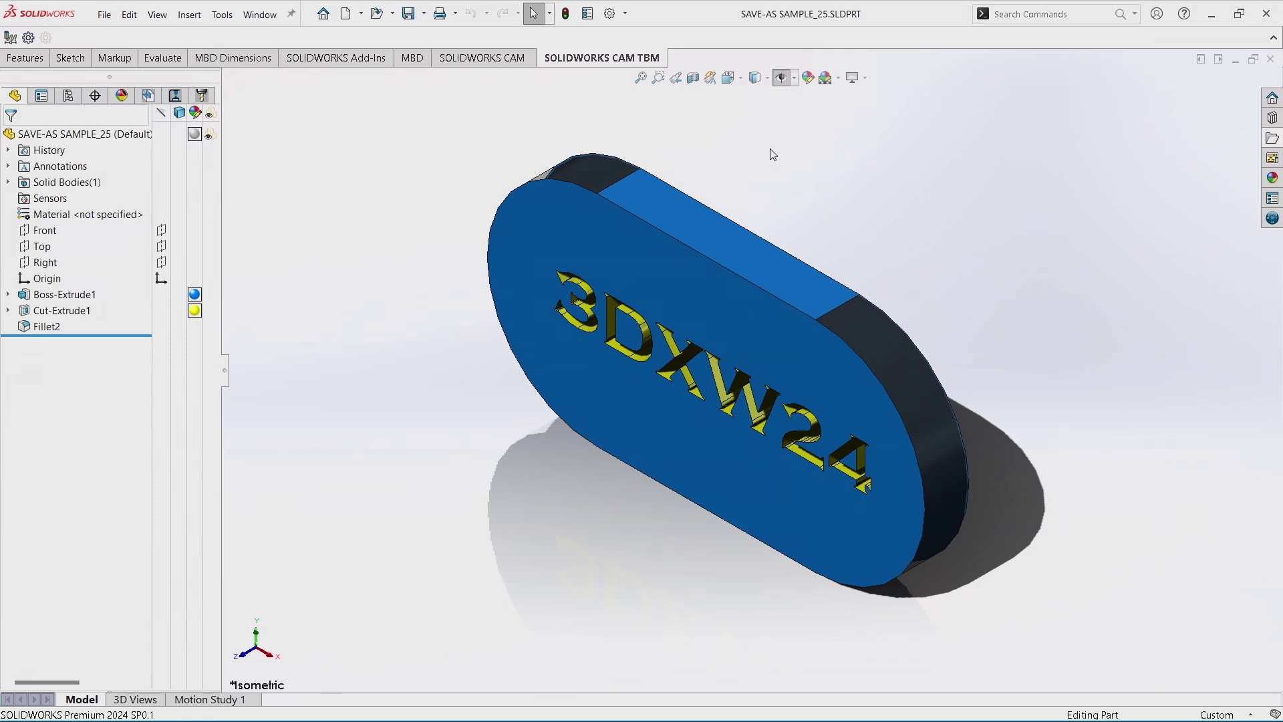
Customize the graphics area's shortcut menu to hide the Open Drawing command.
{"action": "right_click", "coordinate": [810, 159]}
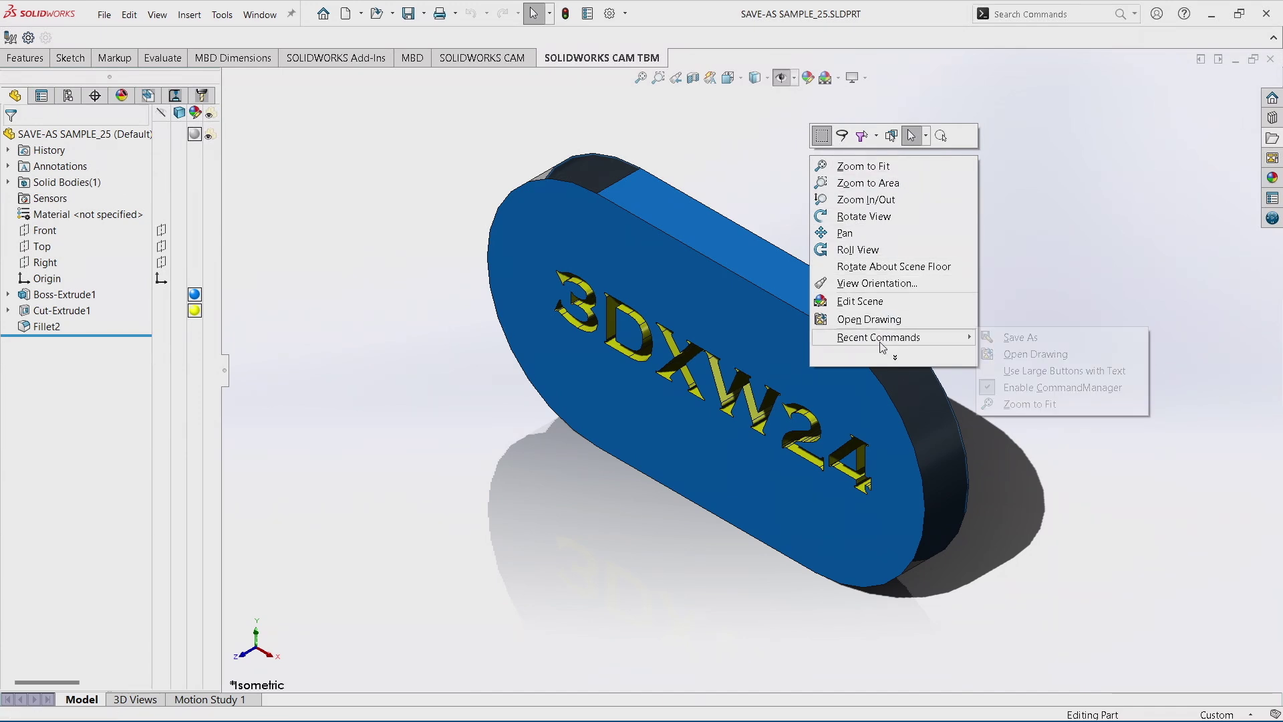
{"action": "left_click", "coordinate": [895, 357]}
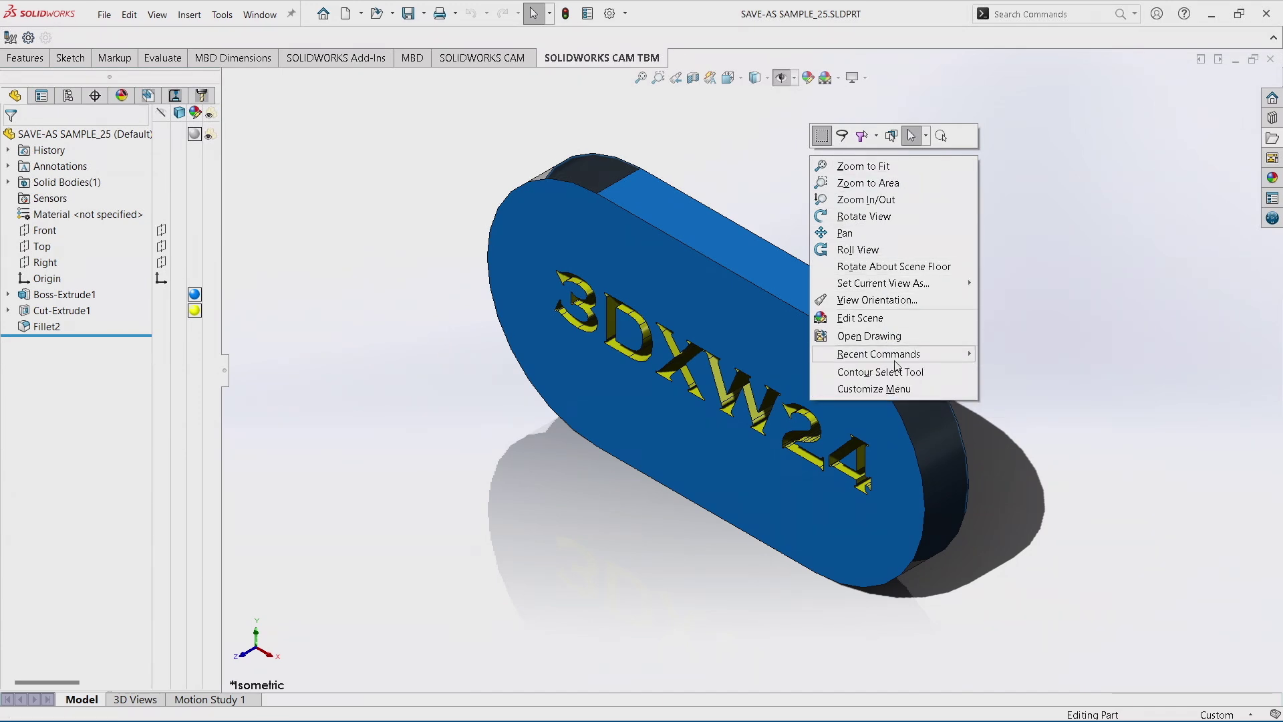
{"action": "left_click", "coordinate": [874, 388]}
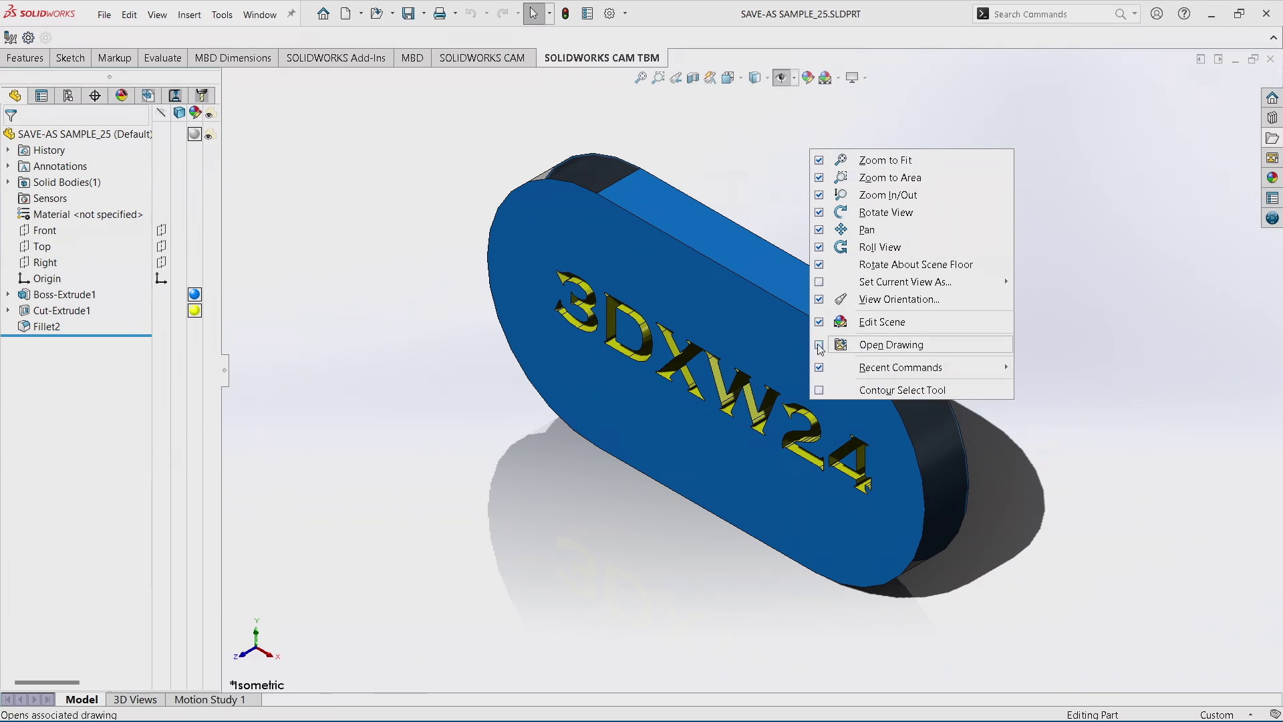
{"action": "left_click", "coordinate": [1055, 214]}
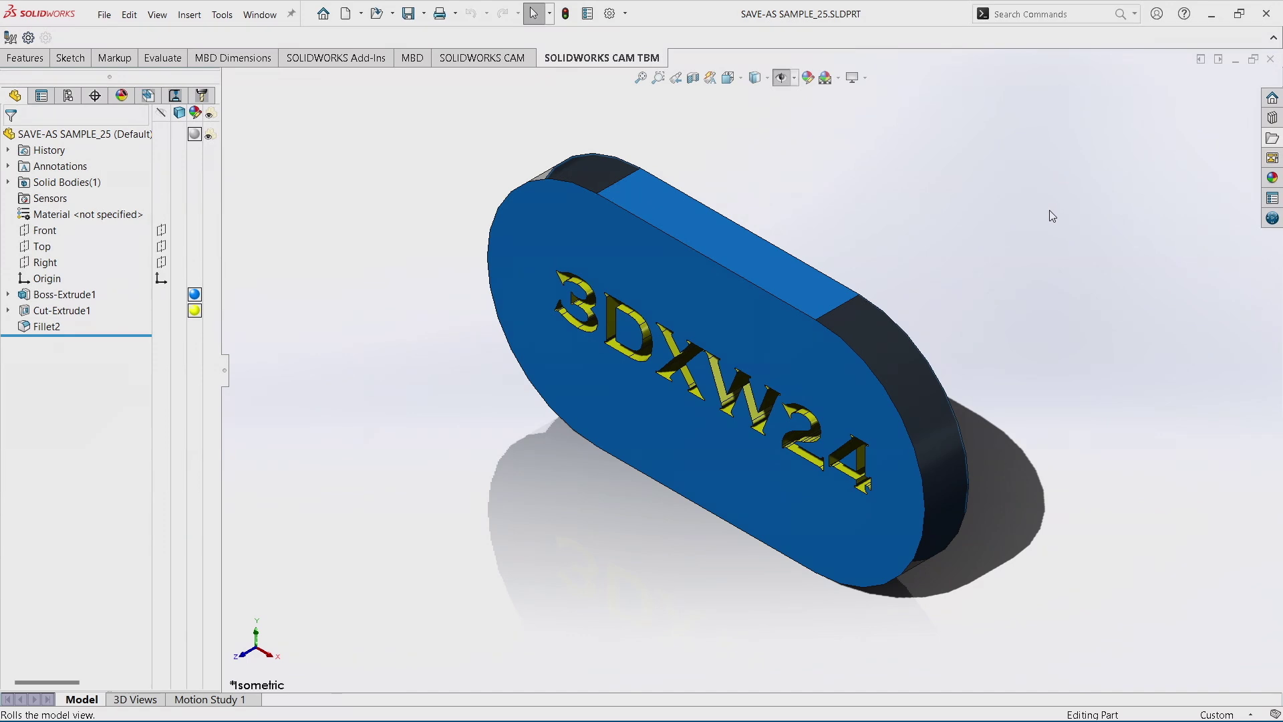
Customize the graphics area's shortcut menu to show the Open Drawing command.
{"action": "right_click", "coordinate": [777, 144]}
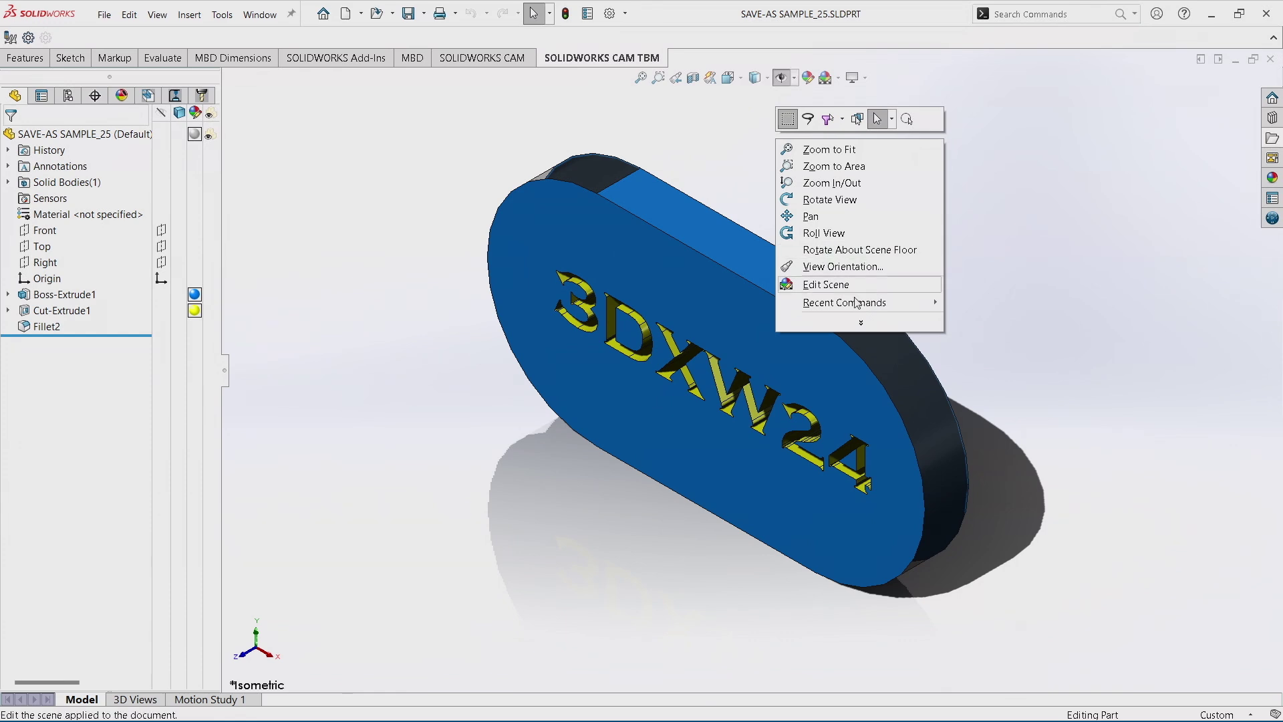
{"action": "left_click", "coordinate": [862, 323]}
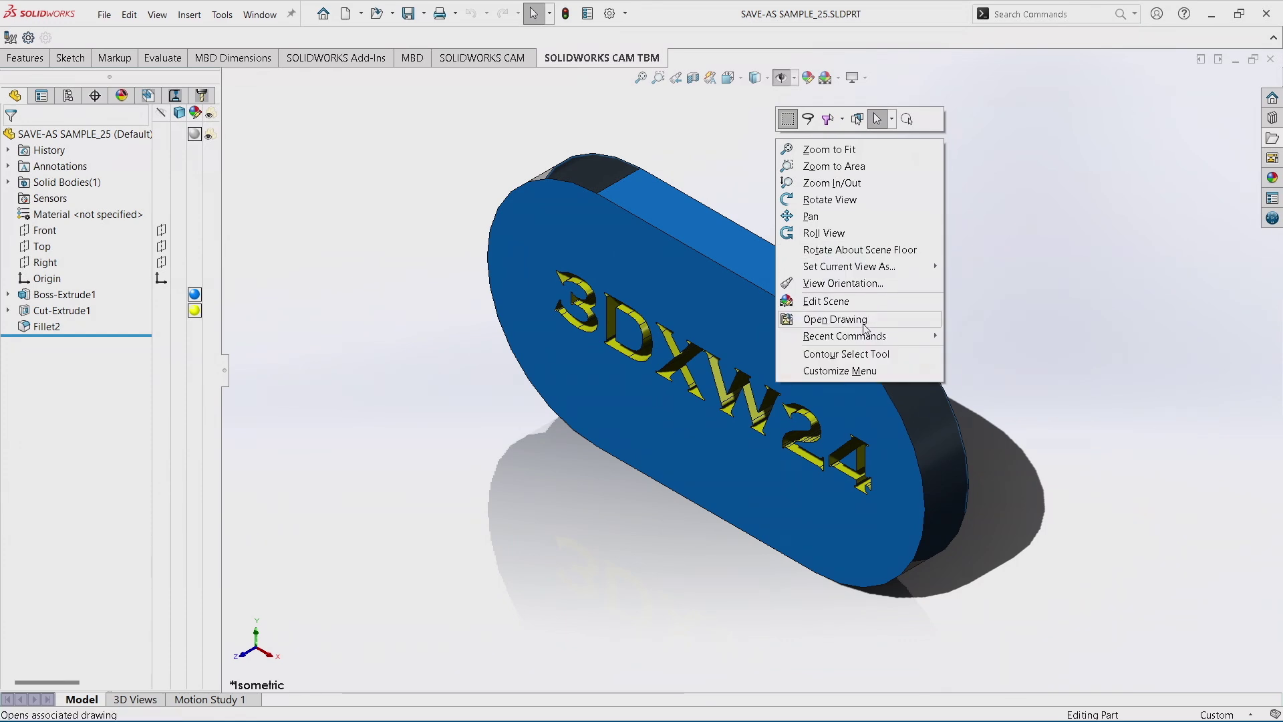
{"action": "left_click", "coordinate": [840, 371]}
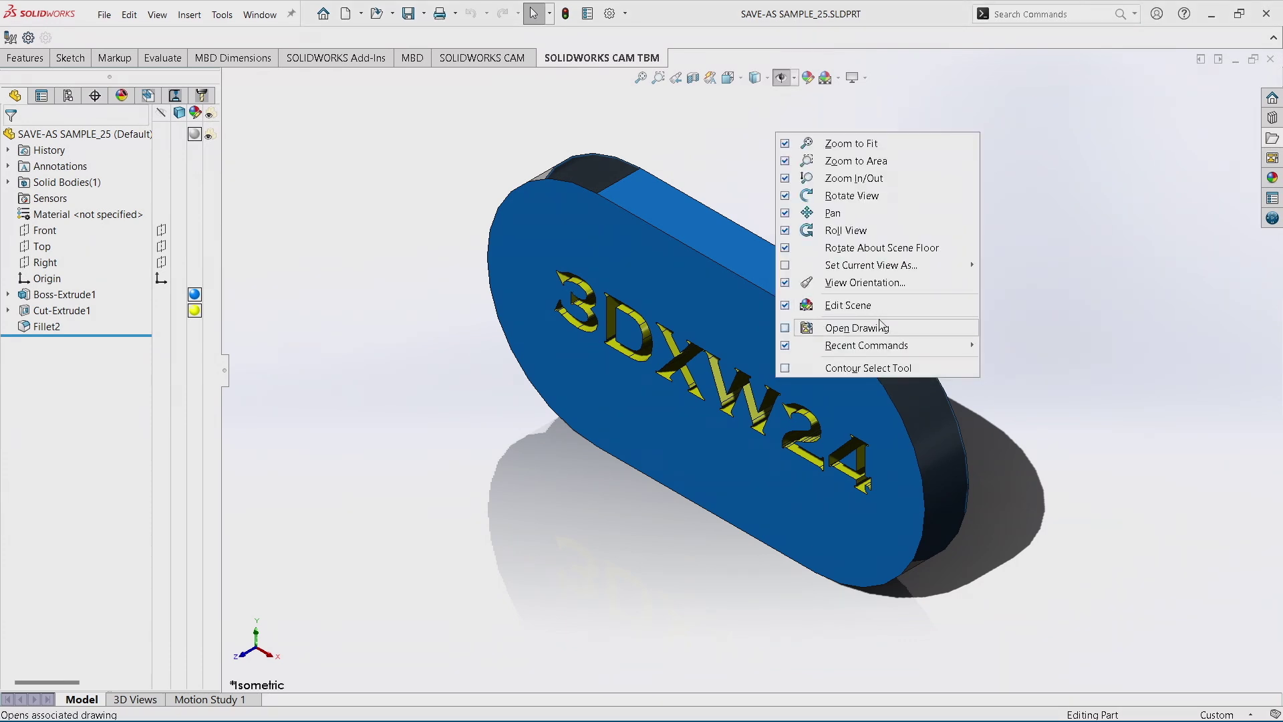
{"action": "left_click", "coordinate": [787, 330]}
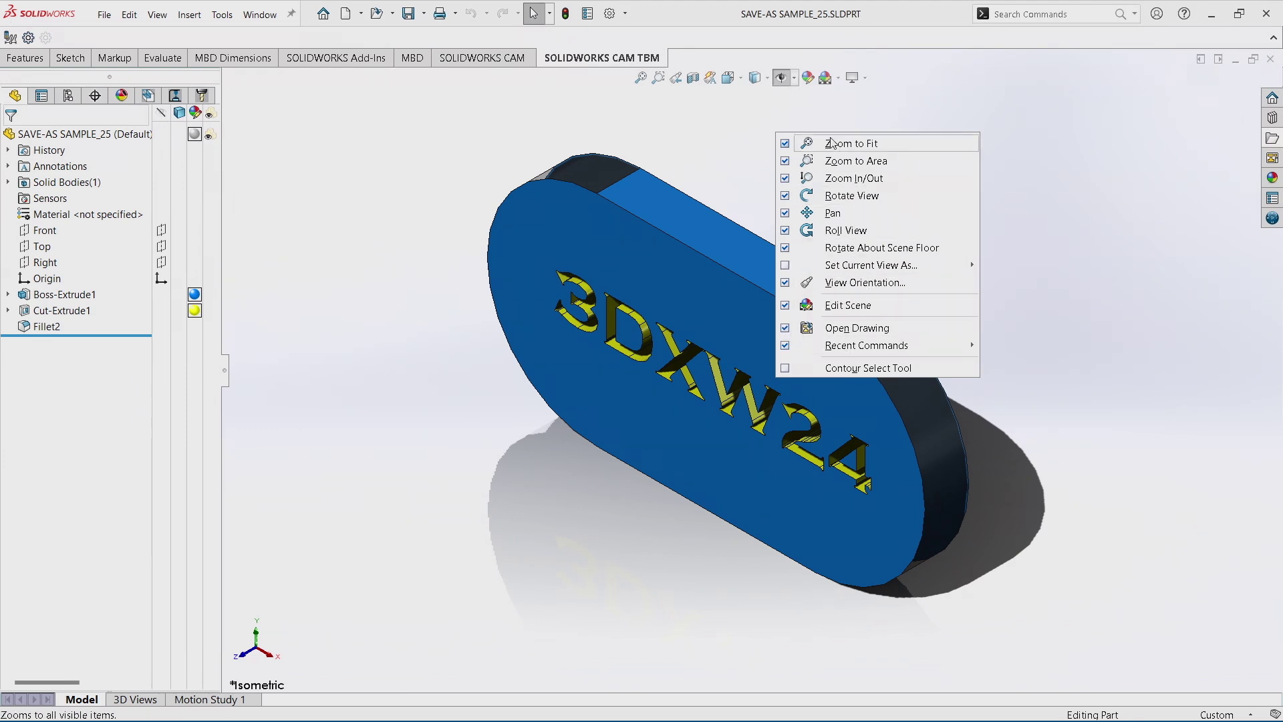